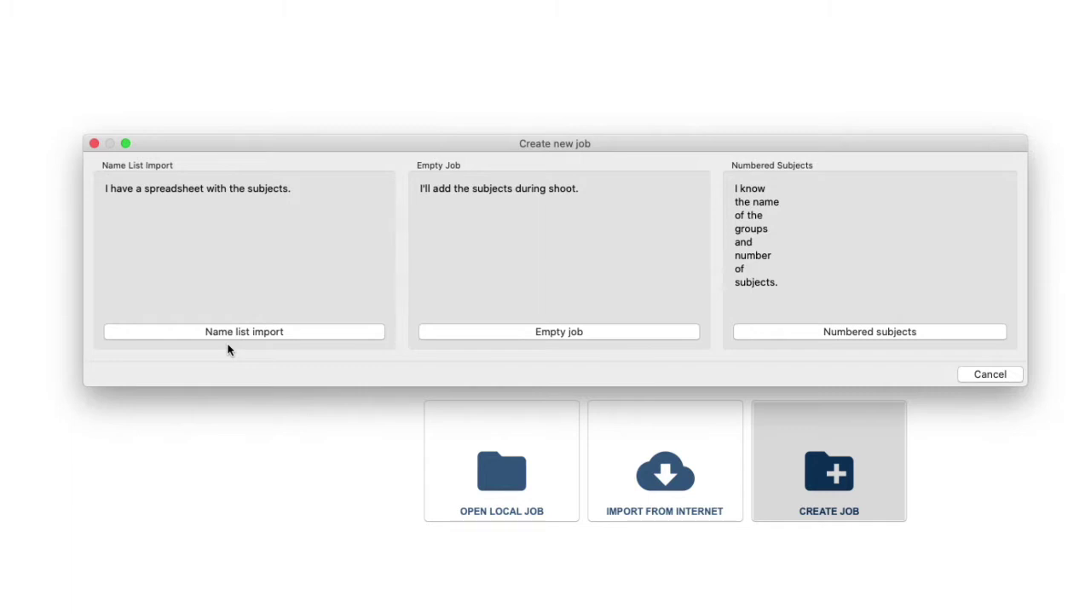
Create a Name list import job called 'School Demo College1' with job type Schools.
{"action": "left_click", "coordinate": [228, 332]}
{"action": "left_click", "coordinate": [239, 182]}
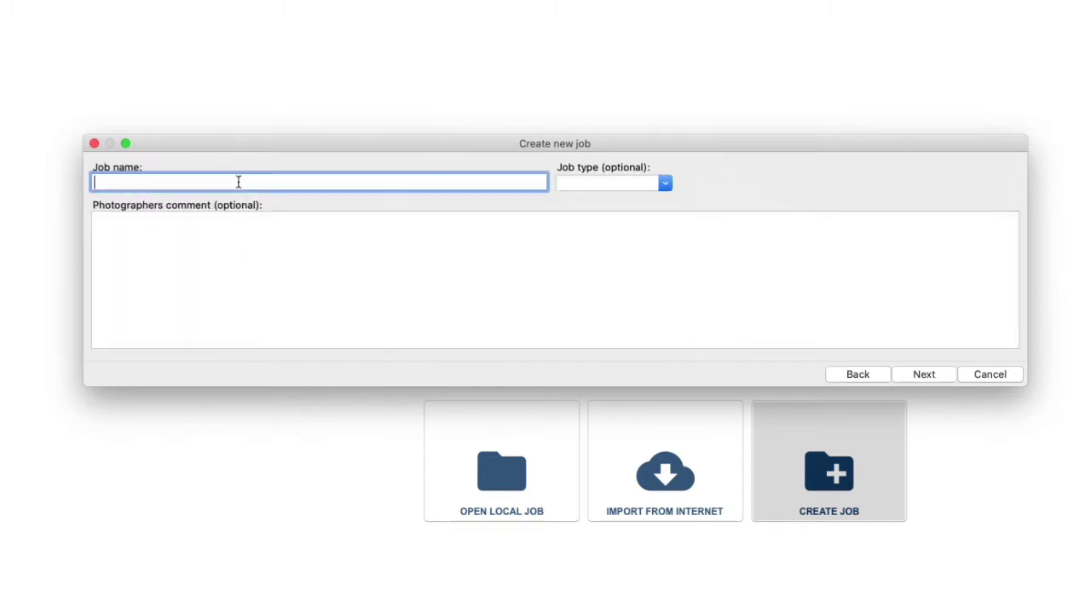
{"action": "type", "text": "School Demo College1"}
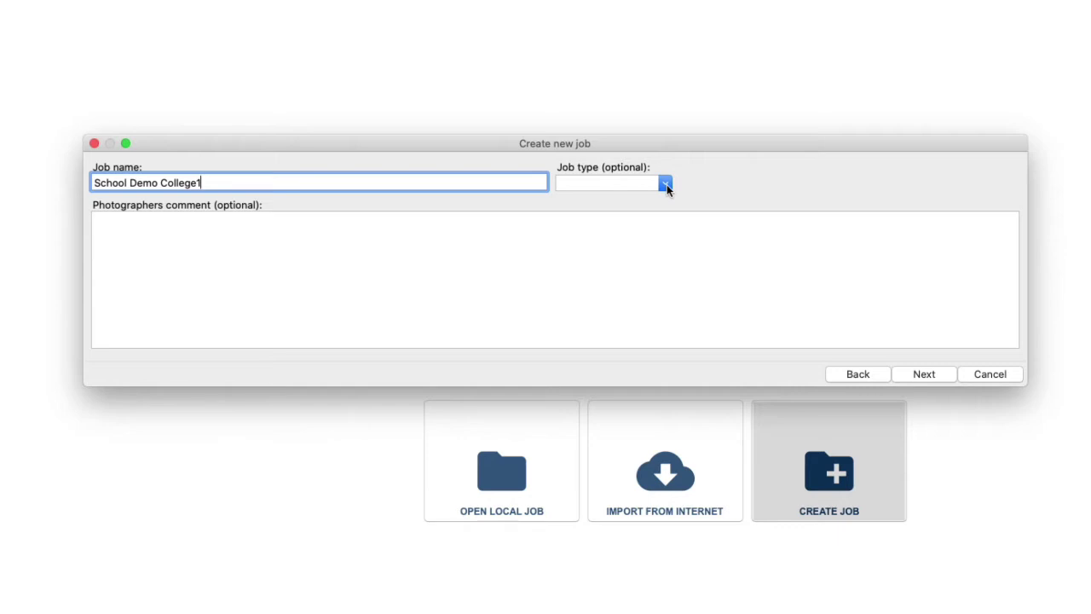
{"action": "left_click", "coordinate": [666, 185]}
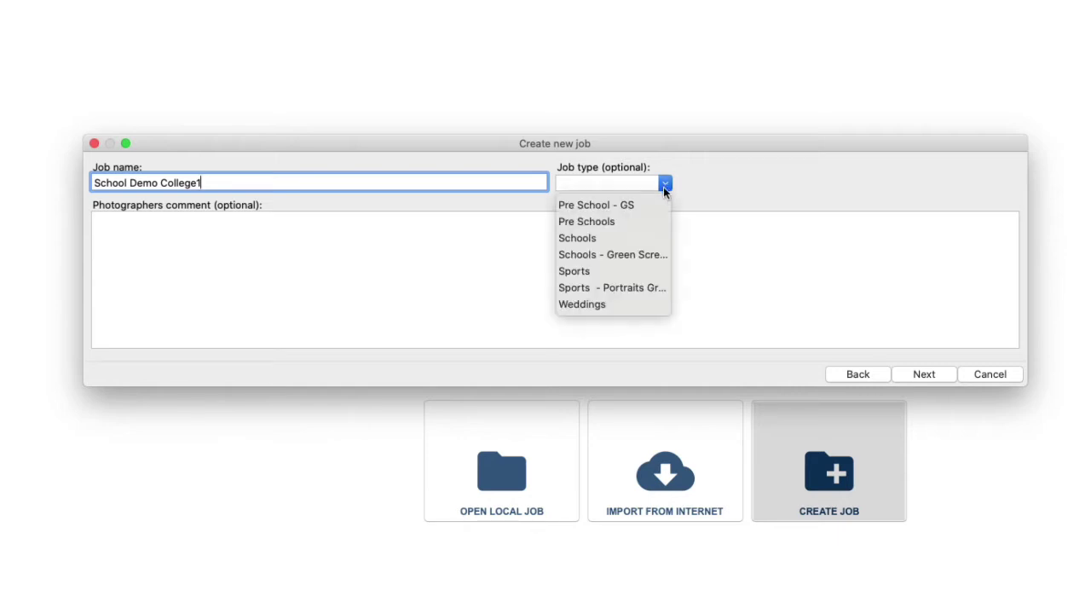
{"action": "left_click", "coordinate": [587, 245]}
{"action": "left_click", "coordinate": [587, 242]}
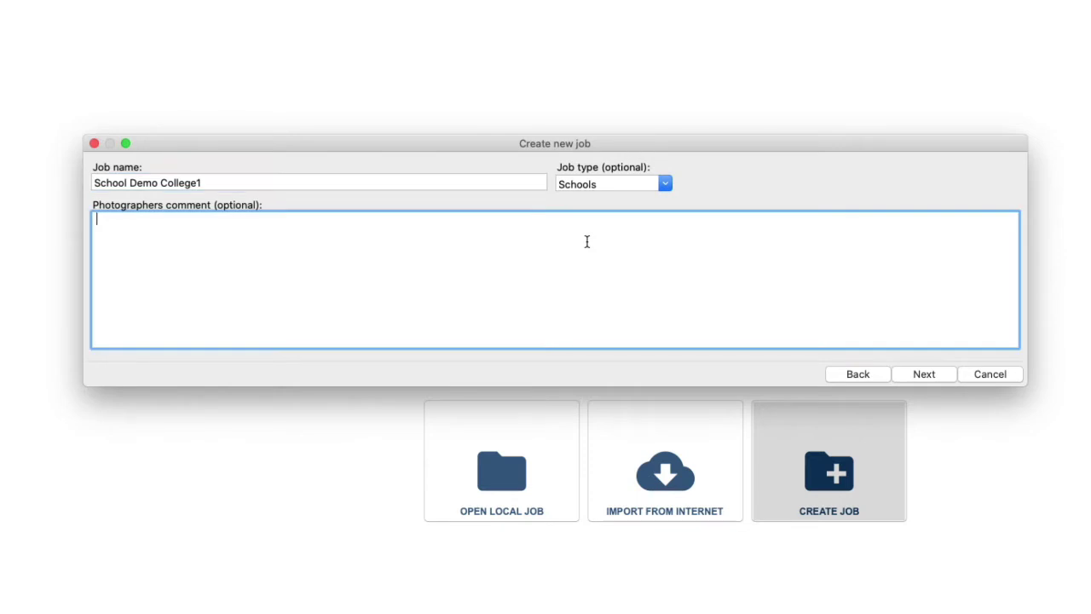
Open the Class List-school spreadsheet as the job's name list.
{"action": "left_click", "coordinate": [923, 376]}
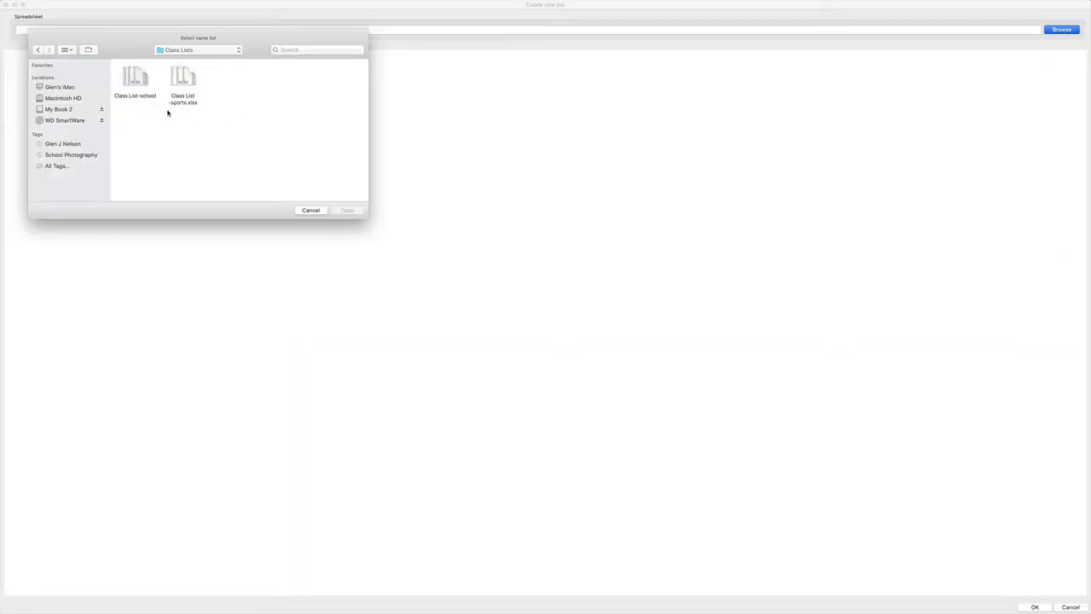
{"action": "left_click", "coordinate": [133, 78]}
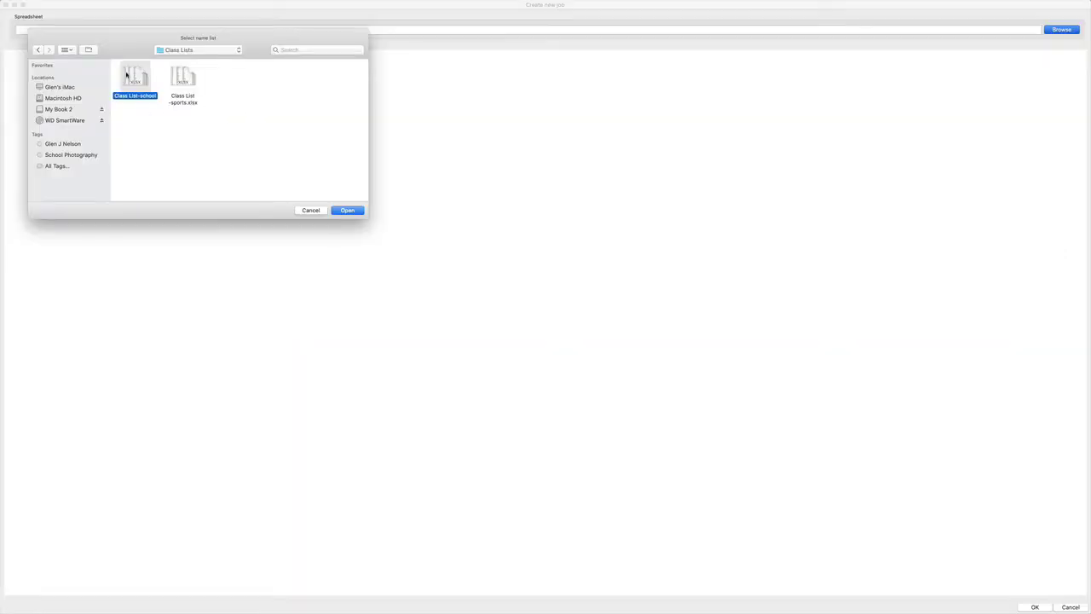
{"action": "left_click", "coordinate": [355, 211]}
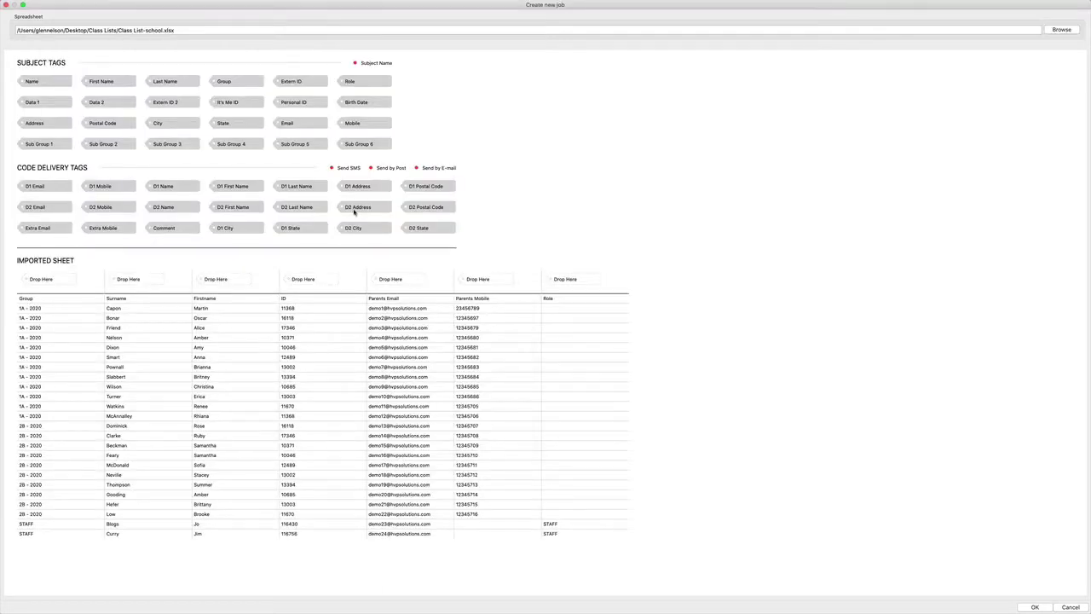
Map the columns to Group, Last Name, First Name, Extern ID, D1 Email, D1 Mobile and Role, then confirm.
{"action": "left_click_drag", "start_coordinate": [223, 81], "coordinate": [40, 279]}
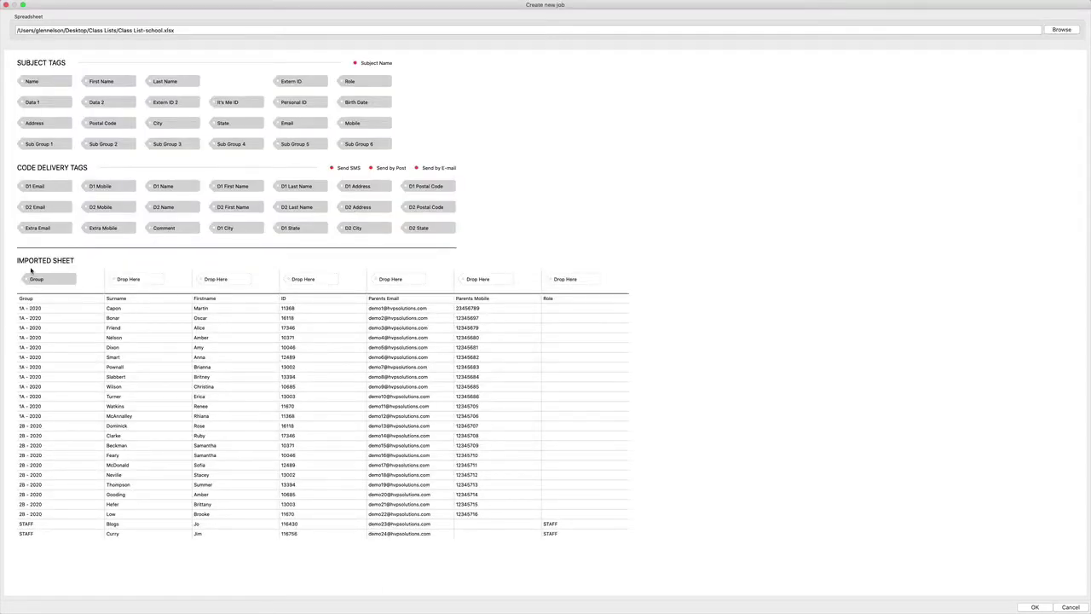
{"action": "left_click_drag", "start_coordinate": [163, 81], "coordinate": [119, 278]}
{"action": "left_click_drag", "start_coordinate": [108, 81], "coordinate": [216, 279]}
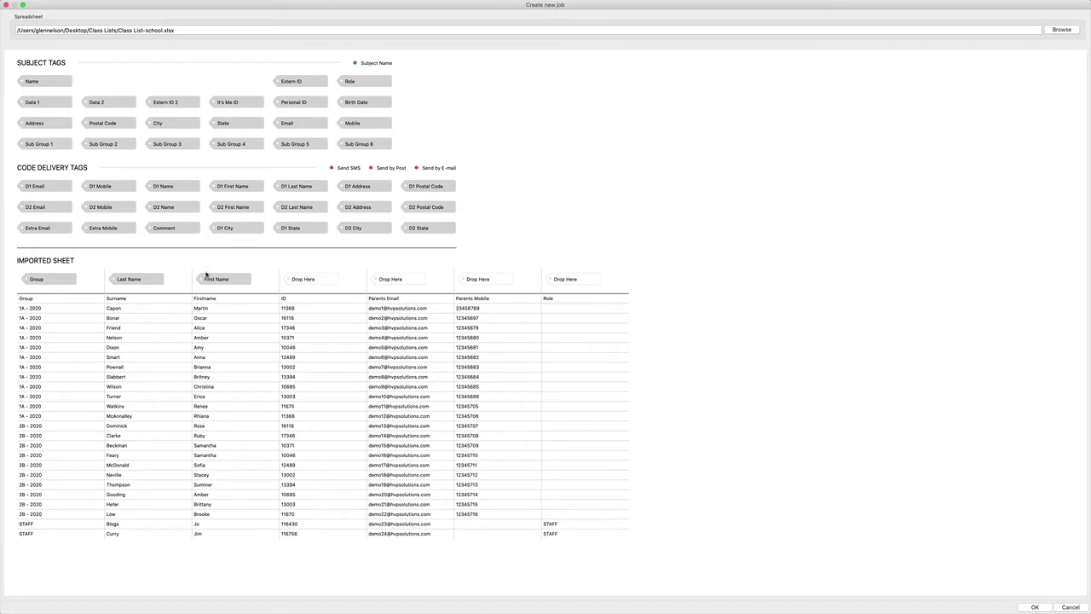
{"action": "left_click_drag", "start_coordinate": [275, 84], "coordinate": [287, 275]}
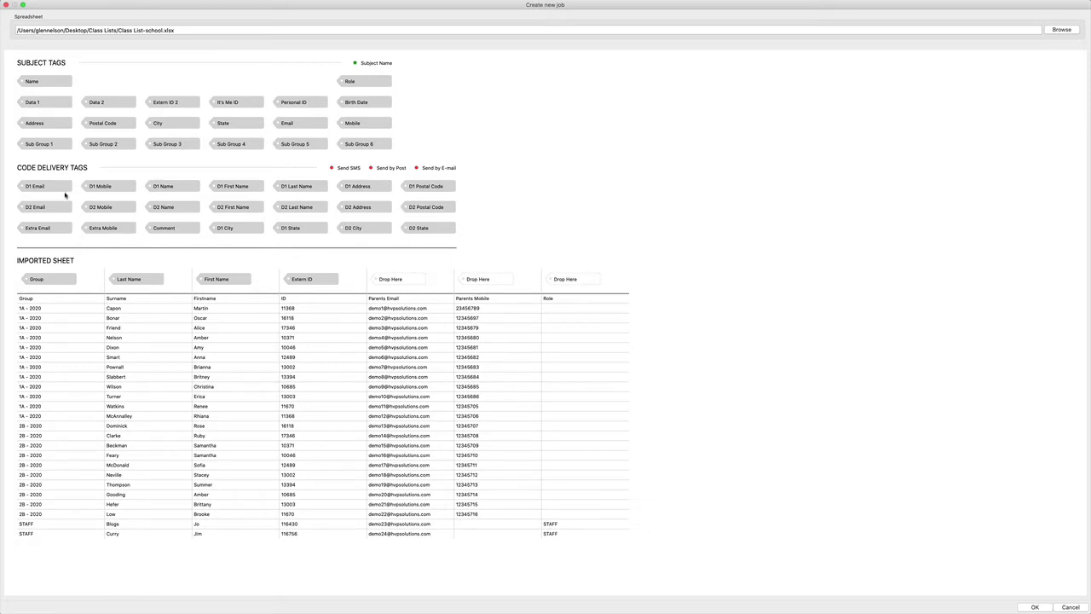
{"action": "left_click_drag", "start_coordinate": [45, 190], "coordinate": [378, 277]}
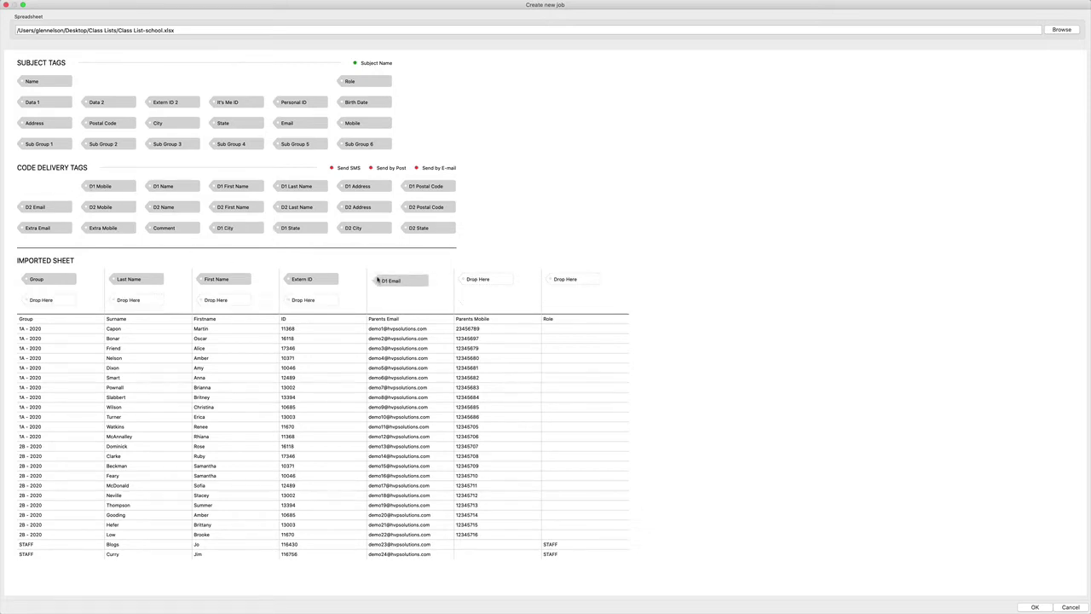
{"action": "left_click_drag", "start_coordinate": [102, 190], "coordinate": [461, 278]}
{"action": "left_click_drag", "start_coordinate": [350, 82], "coordinate": [553, 274]}
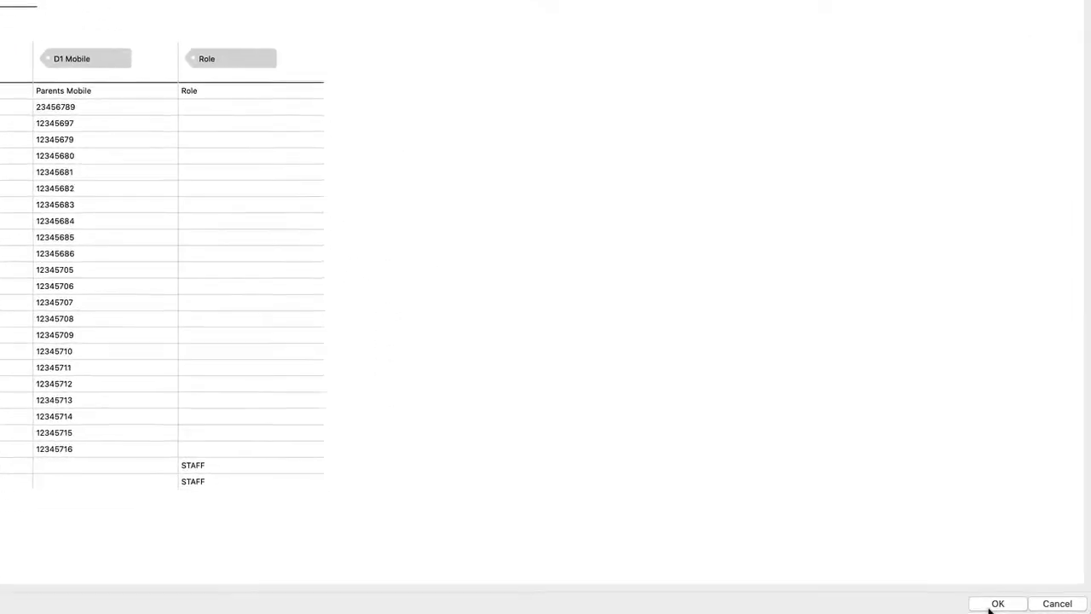
{"action": "left_click", "coordinate": [993, 605]}
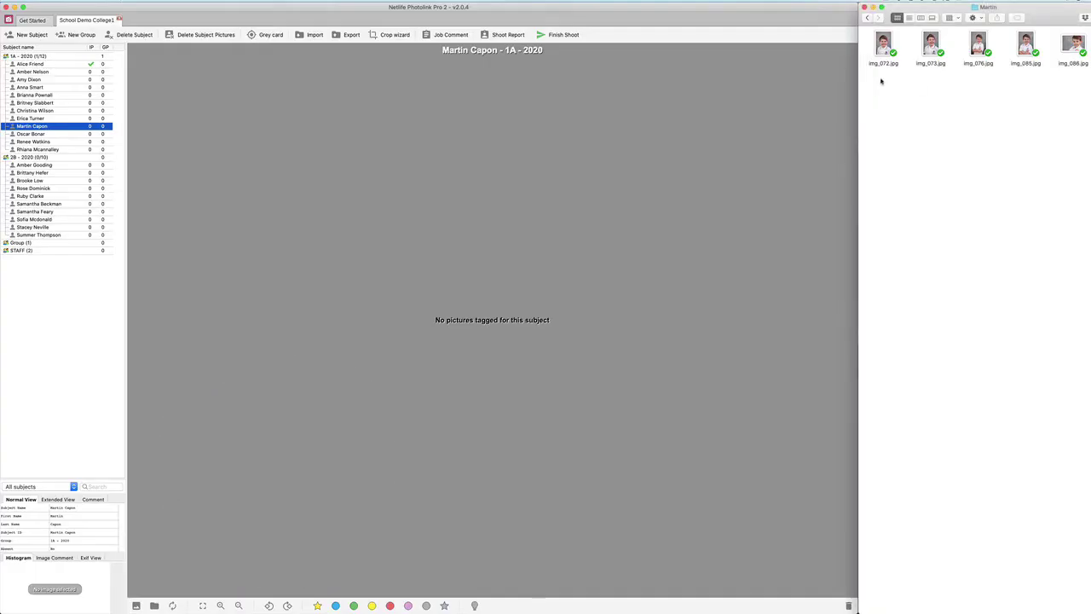
Add the five Finder photos to the current student, then reassign all five to another student.
{"action": "left_click_drag", "start_coordinate": [882, 82], "coordinate": [1052, 36]}
{"action": "left_click_drag", "start_coordinate": [917, 45], "coordinate": [393, 111]}
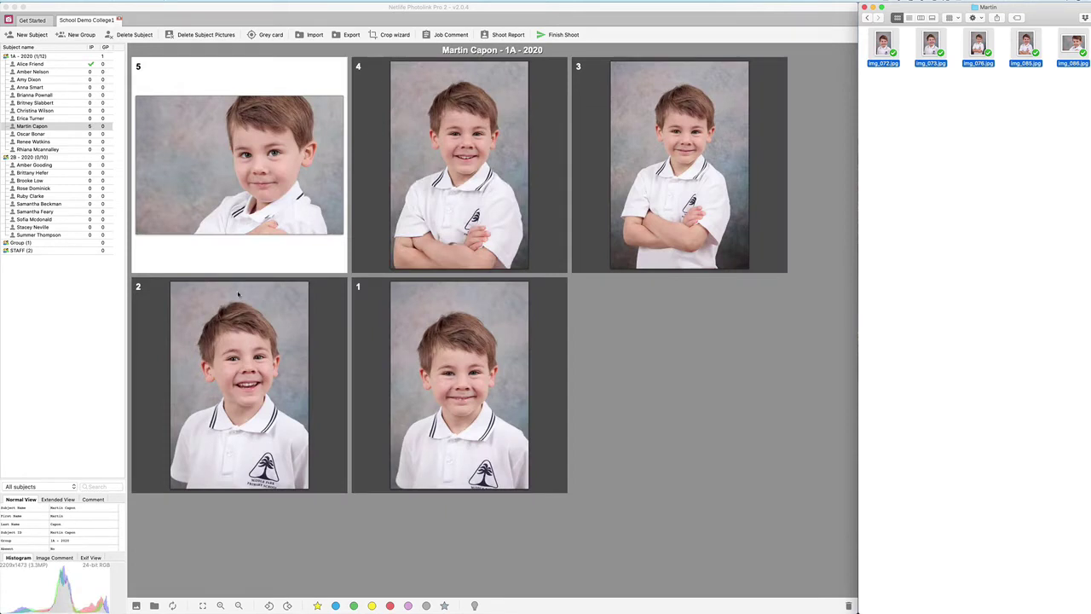
{"action": "left_click_drag", "start_coordinate": [690, 406], "coordinate": [277, 173]}
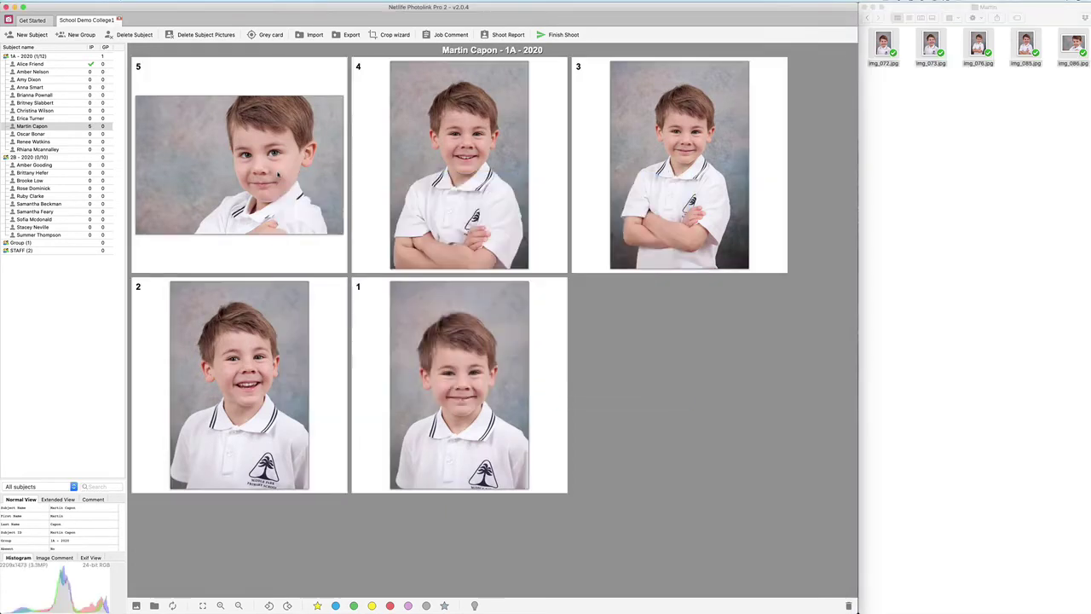
{"action": "left_click_drag", "start_coordinate": [214, 154], "coordinate": [71, 102]}
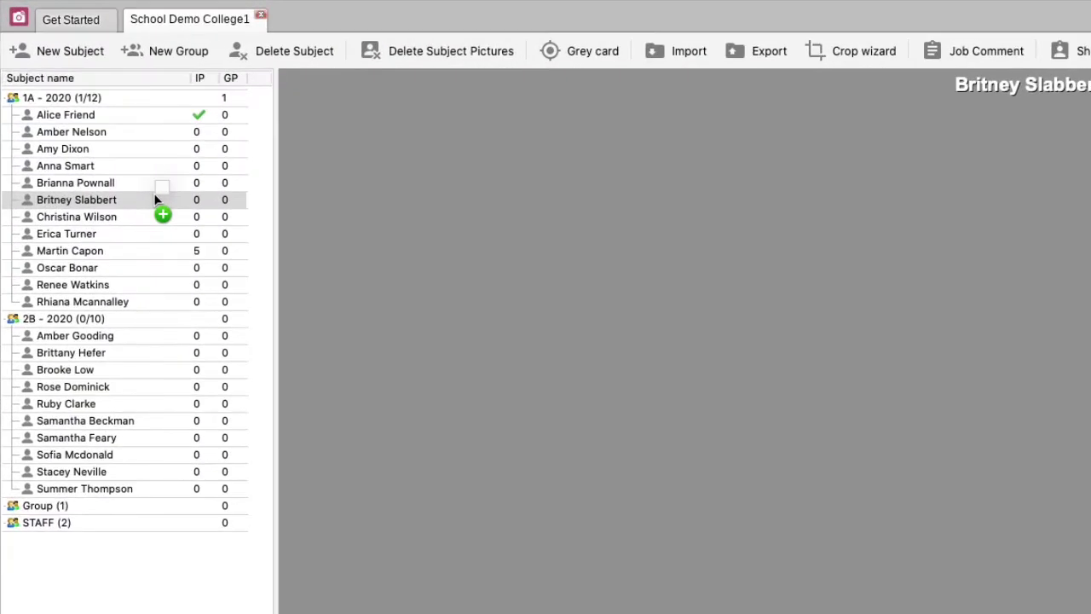
{"action": "left_click_drag", "start_coordinate": [155, 199], "coordinate": [155, 199]}
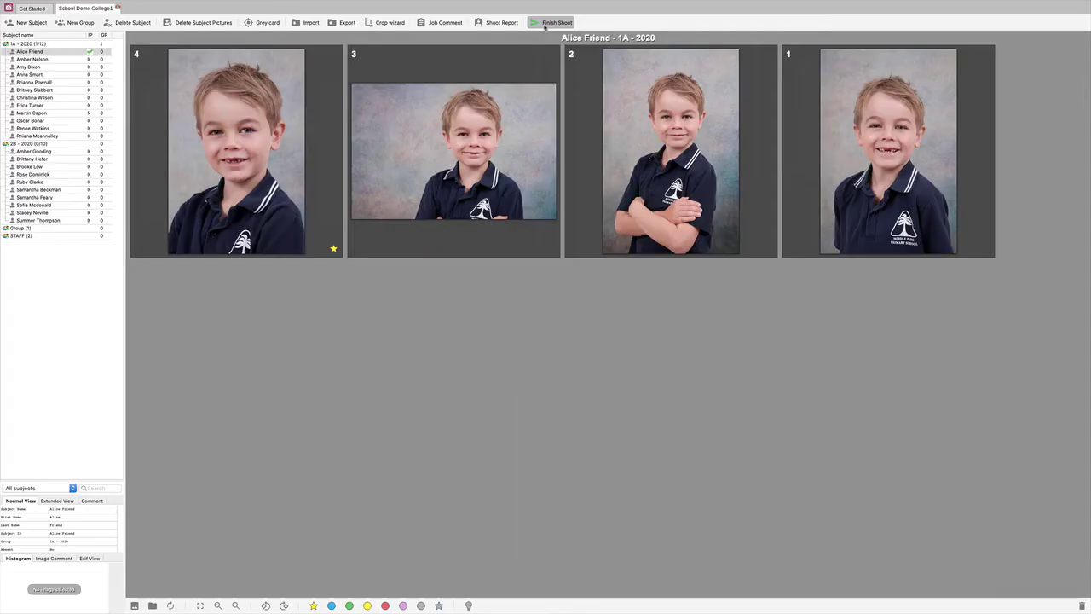
Finish the shoot and upload School Demo College1, accepting the missing-pictures warning.
{"action": "left_click", "coordinate": [544, 24]}
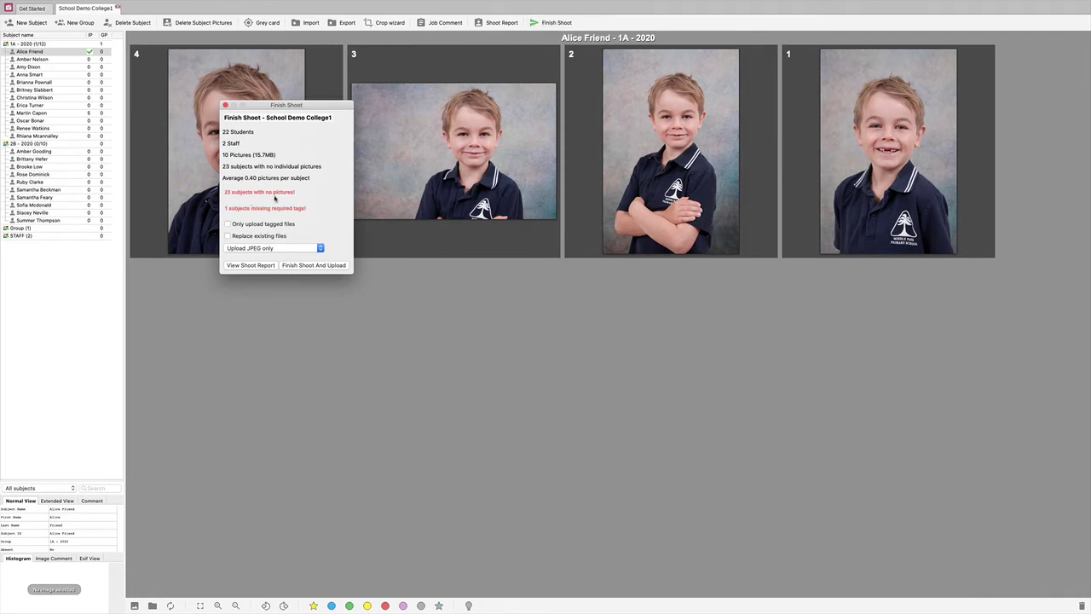
{"action": "left_click", "coordinate": [310, 266]}
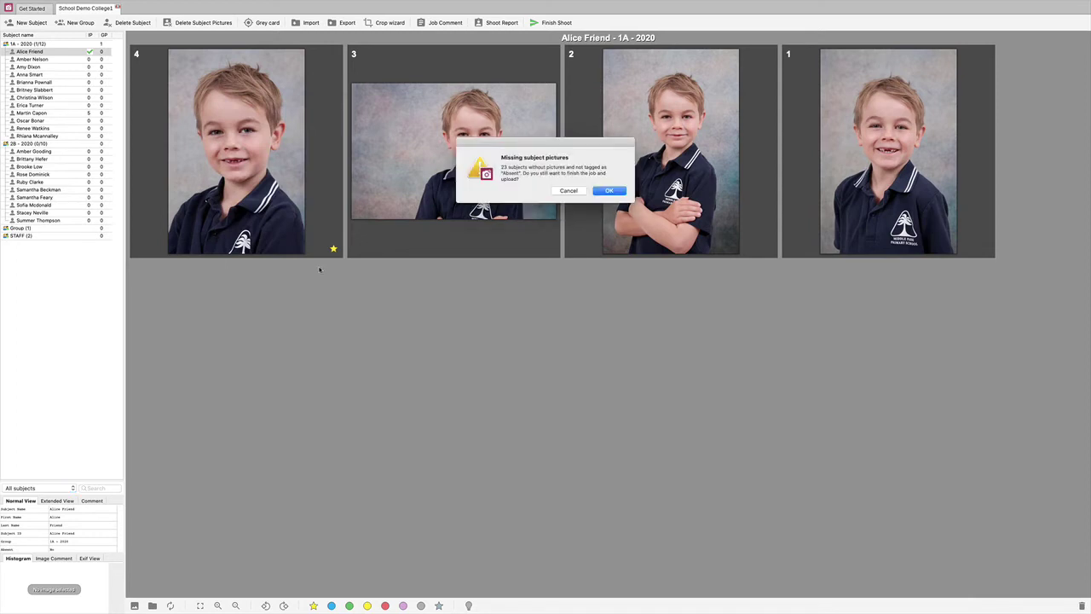
{"action": "left_click", "coordinate": [599, 192]}
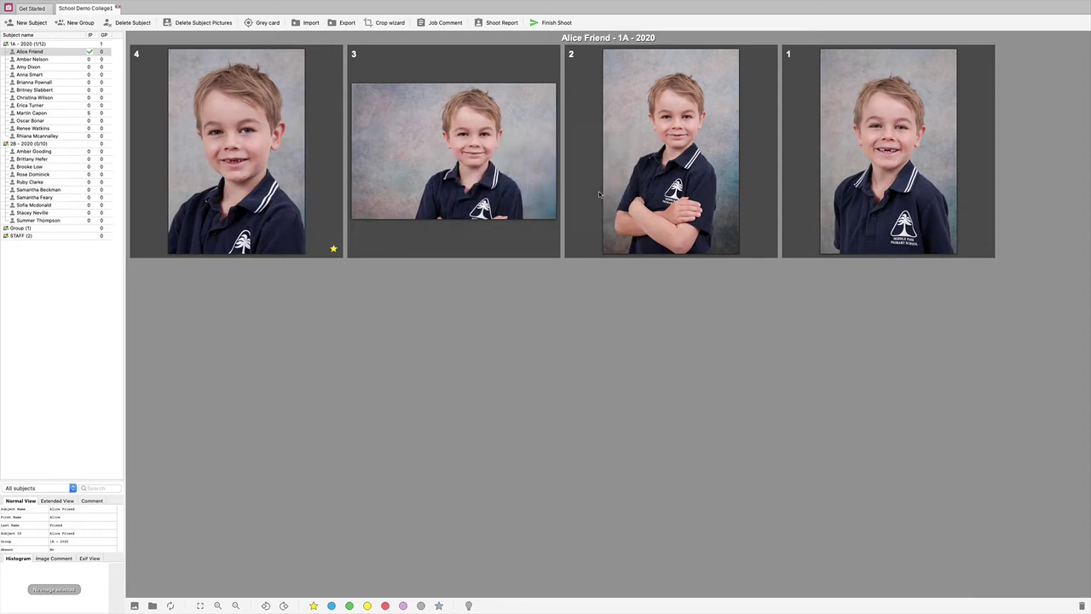
{"action": "left_click", "coordinate": [612, 191]}
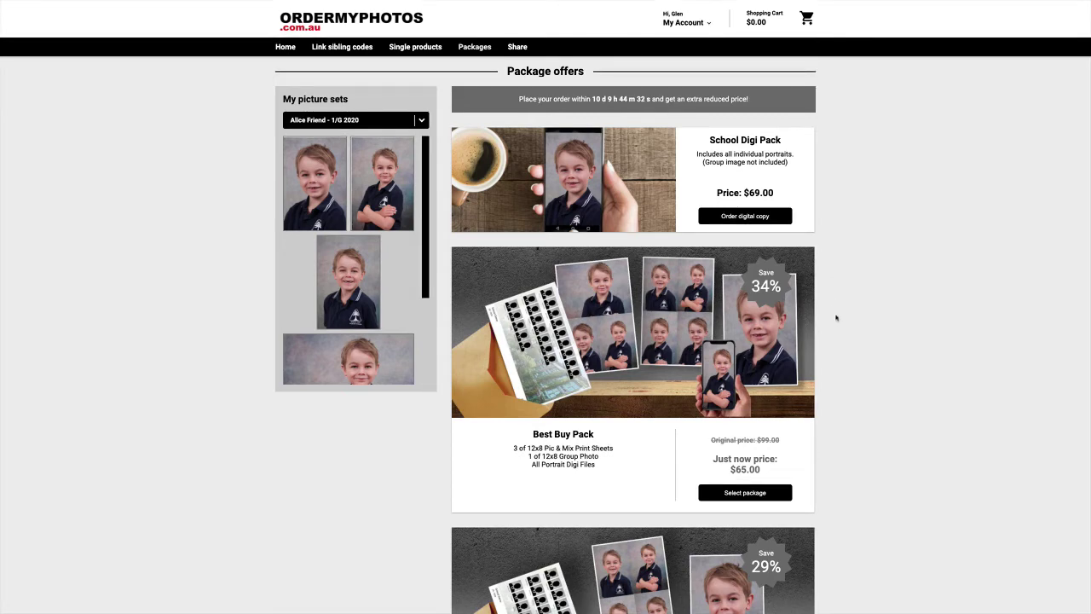
Select the School Value Pack from the package offers.
{"action": "scroll", "coordinate": [838, 322], "scroll_direction": "down", "scroll_amount": 3}
{"action": "scroll", "coordinate": [838, 324], "scroll_direction": "down", "scroll_amount": 5}
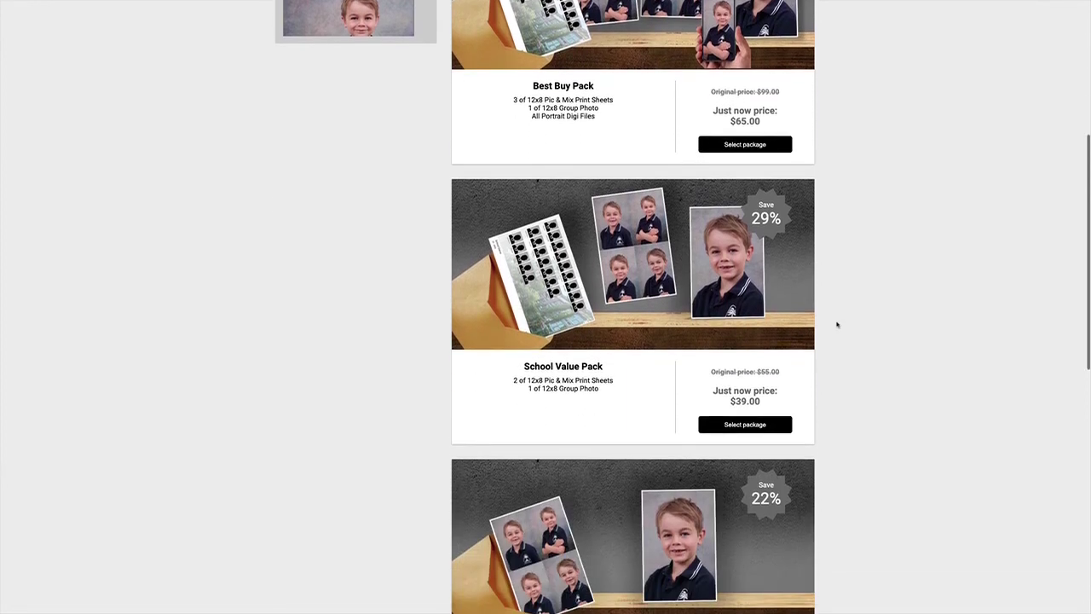
{"action": "scroll", "coordinate": [837, 324], "scroll_direction": "up", "scroll_amount": 3}
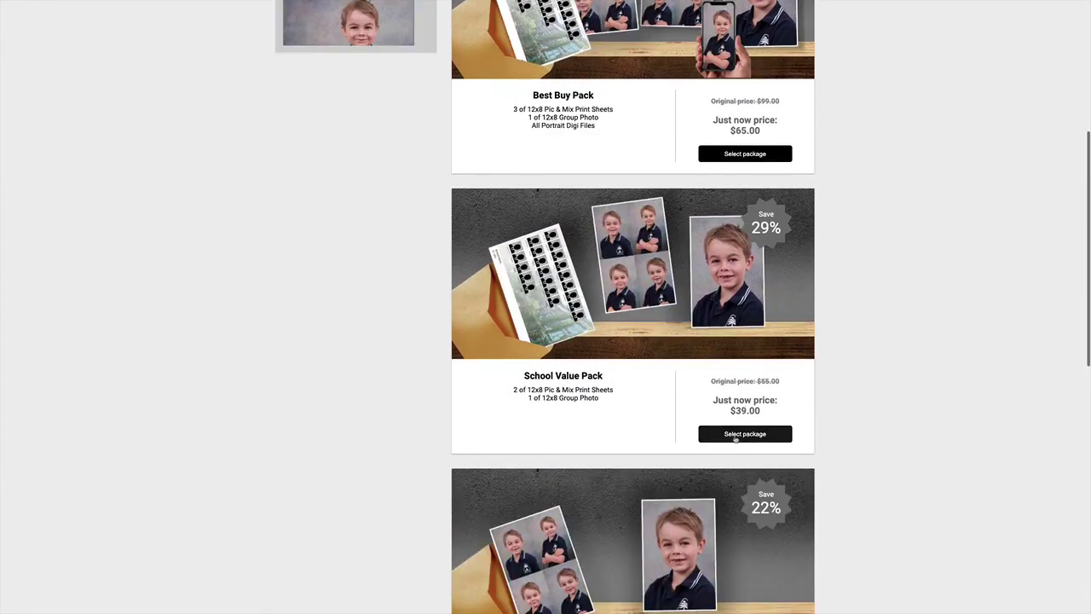
{"action": "left_click", "coordinate": [736, 438]}
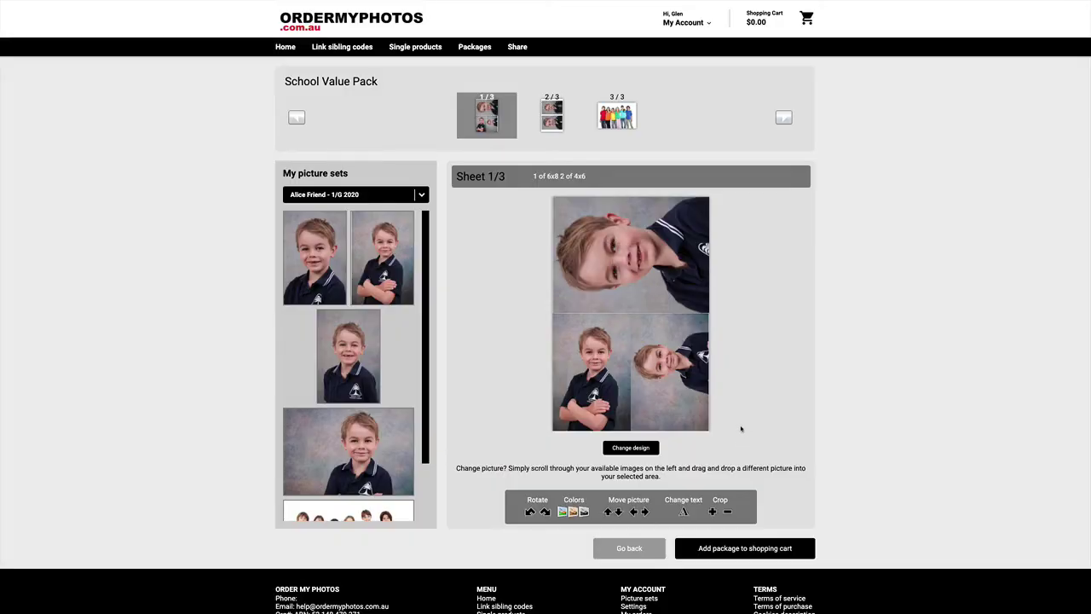
Rearrange the portraits in sheet 1's top and bottom-left slots, then bring up sheet 2's layout templates.
{"action": "left_click_drag", "start_coordinate": [377, 258], "coordinate": [602, 238]}
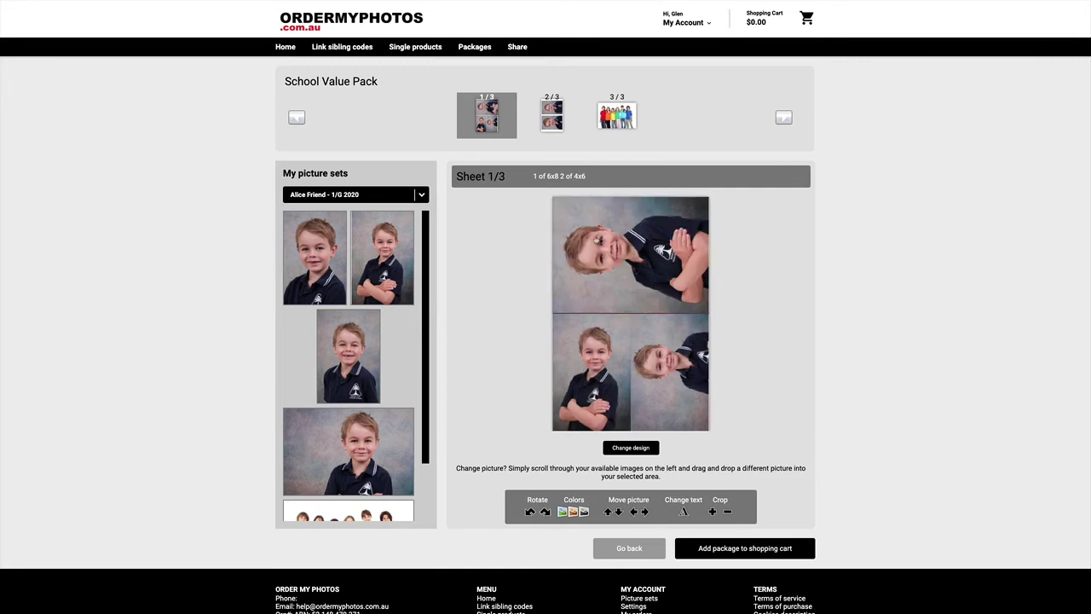
{"action": "left_click_drag", "start_coordinate": [323, 261], "coordinate": [577, 370]}
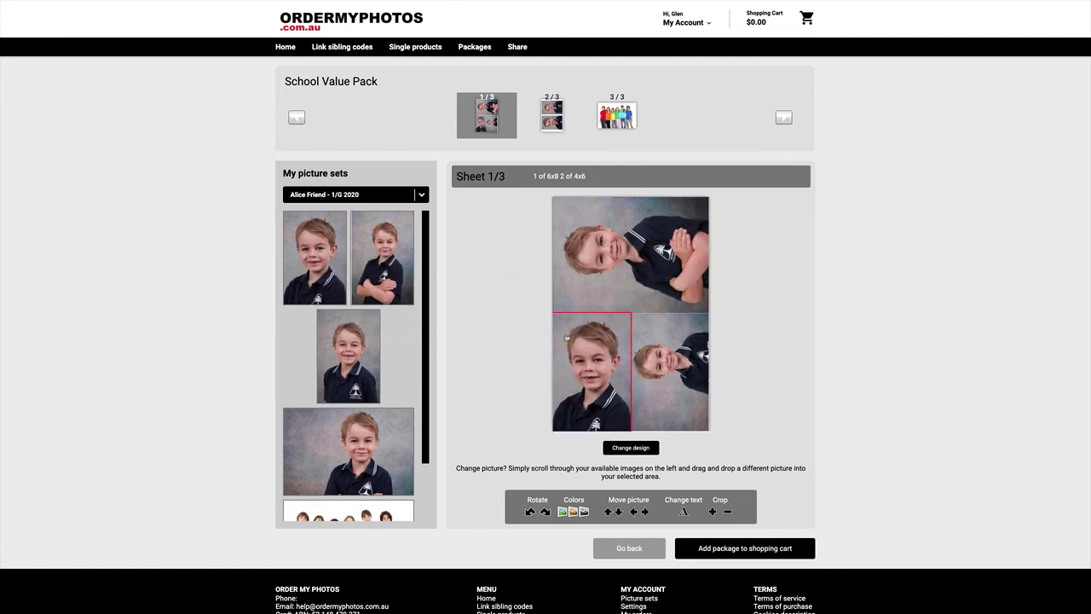
{"action": "left_click", "coordinate": [551, 115]}
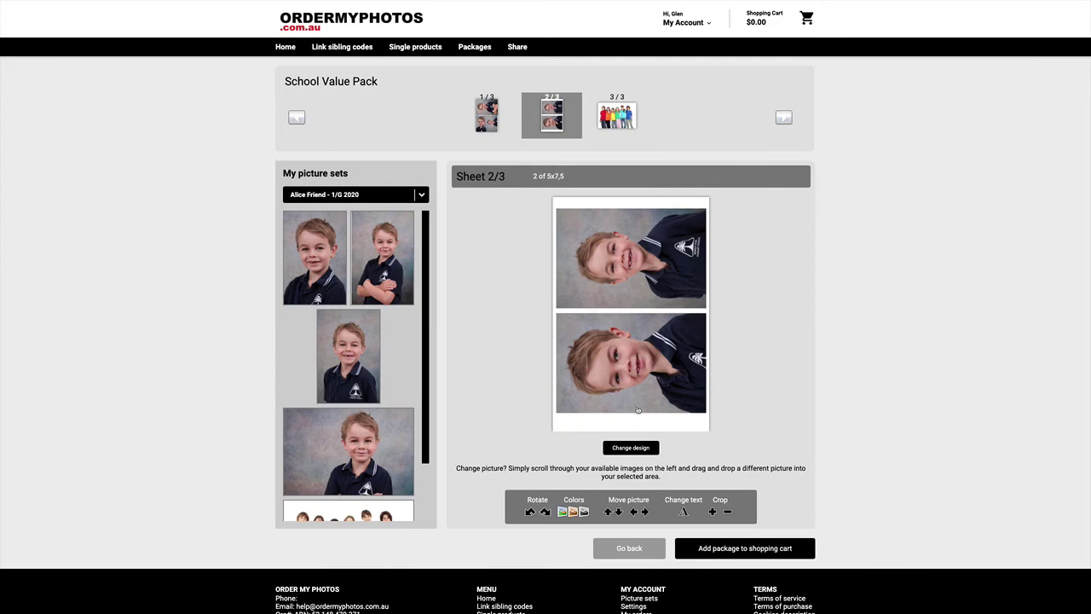
{"action": "left_click", "coordinate": [629, 449]}
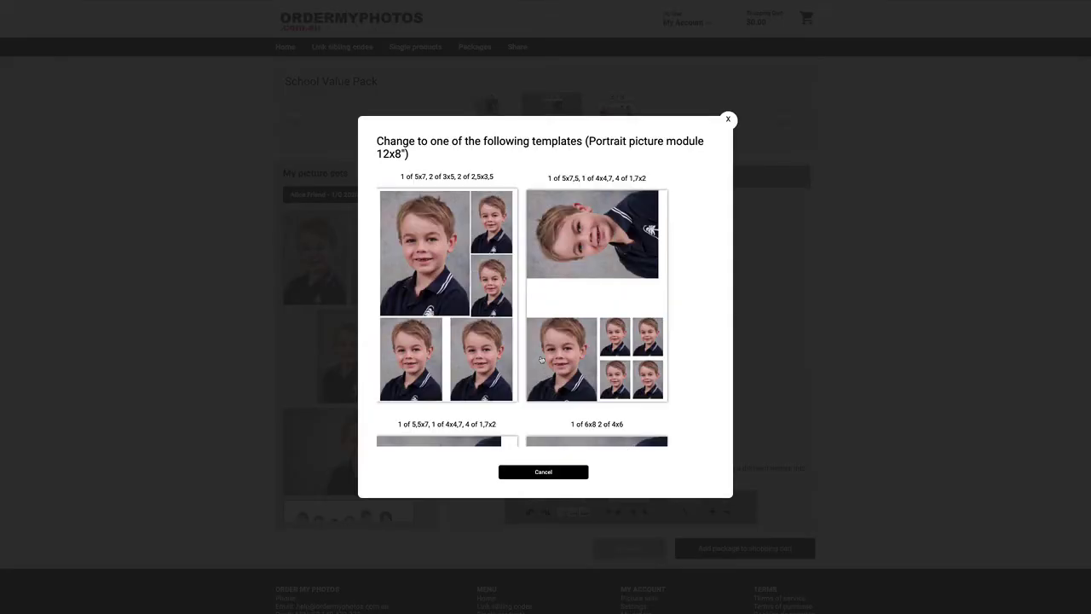
Apply the 4 of 4x6 layout with the arms-crossed portrait top-left, and add the pack to the cart.
{"action": "scroll", "coordinate": [542, 360], "scroll_direction": "down", "scroll_amount": 5}
{"action": "scroll", "coordinate": [541, 360], "scroll_direction": "down", "scroll_amount": 5}
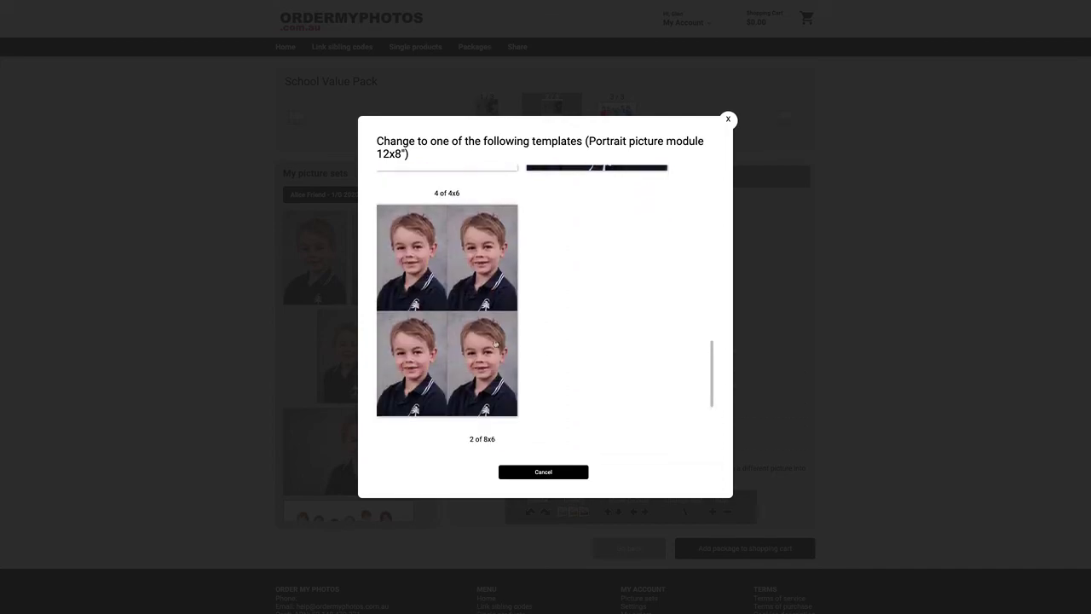
{"action": "left_click", "coordinate": [495, 344]}
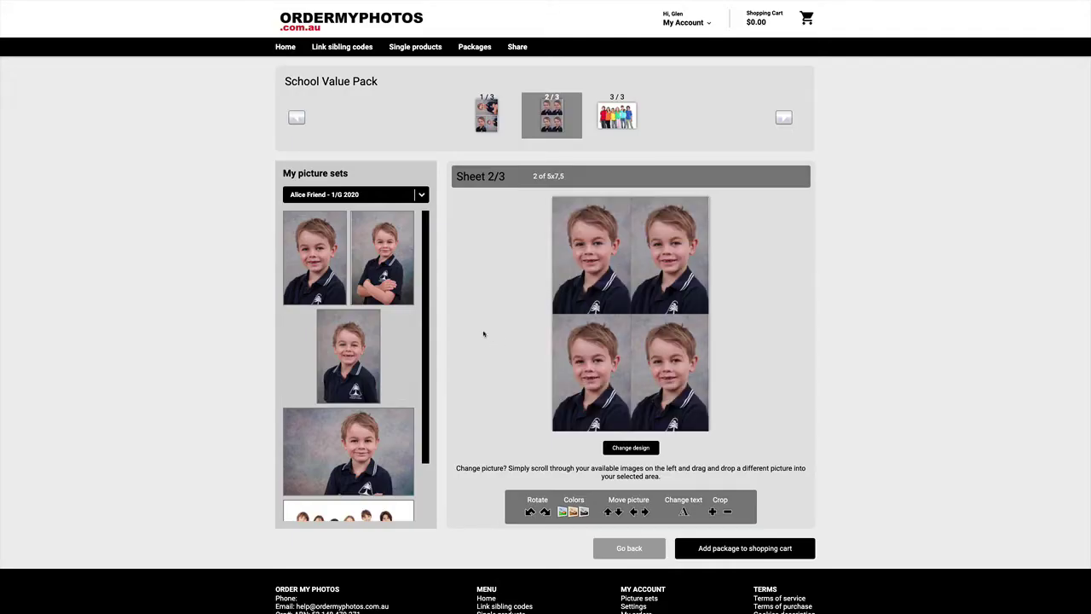
{"action": "left_click_drag", "start_coordinate": [382, 245], "coordinate": [573, 234]}
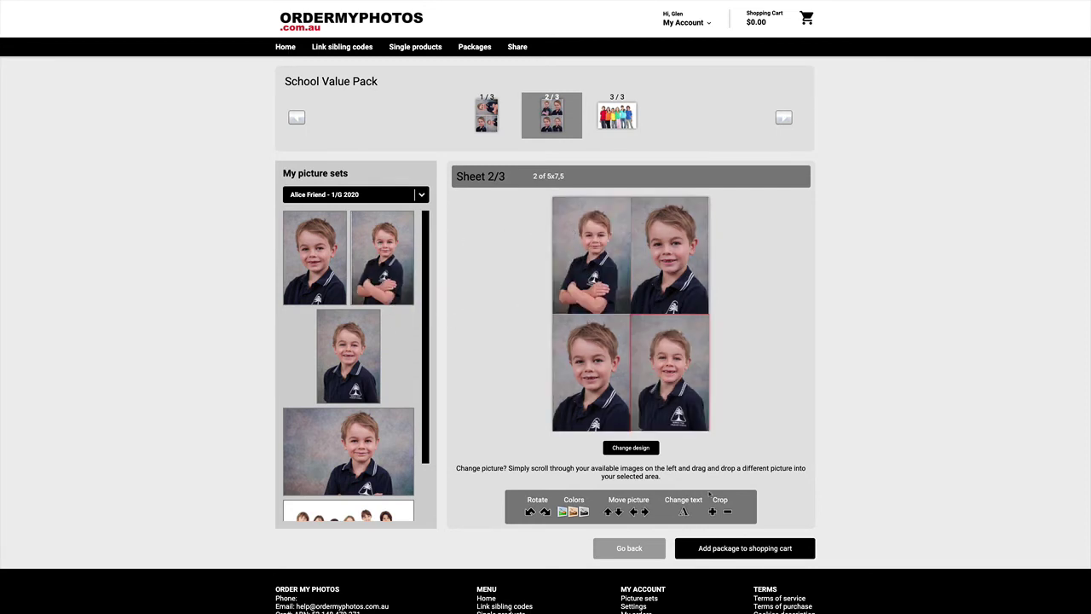
{"action": "left_click", "coordinate": [729, 550]}
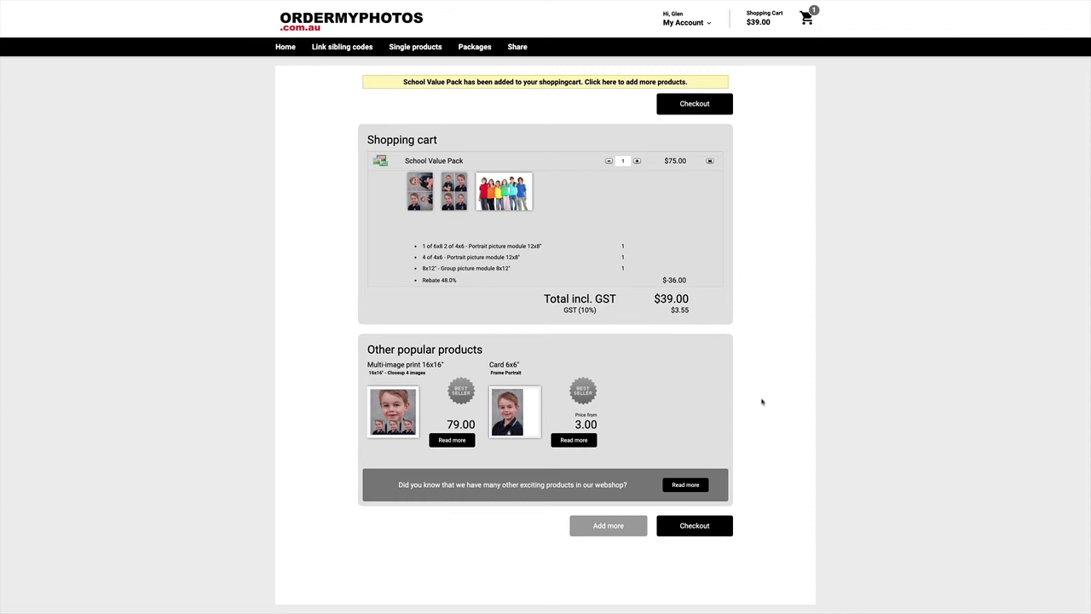
Switch to the other child's picture set and add a second School Value Pack, totalling $78.00.
{"action": "left_click", "coordinate": [327, 48]}
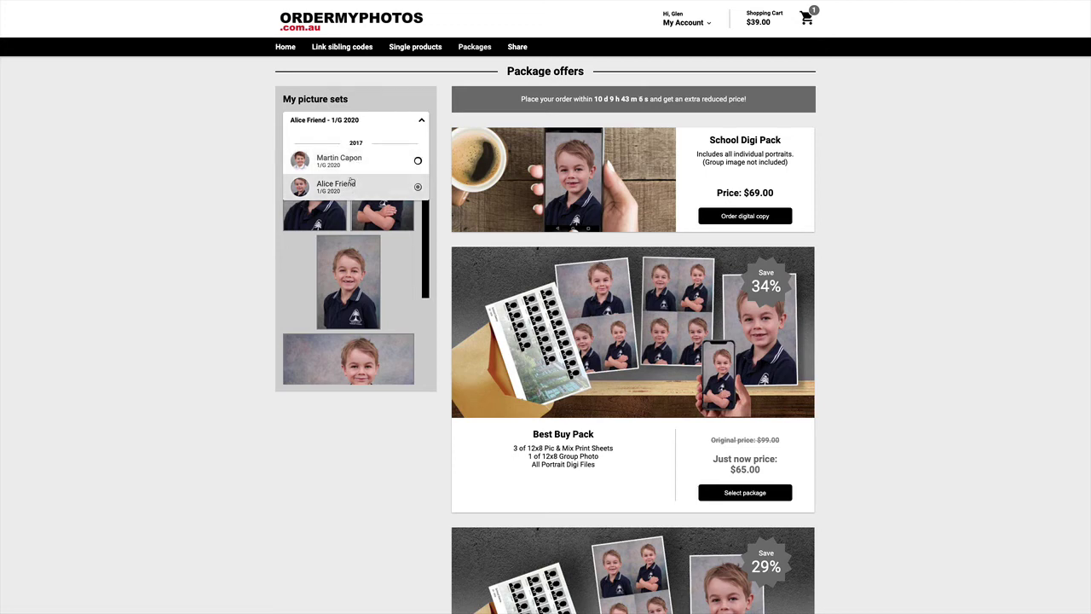
{"action": "left_click", "coordinate": [350, 164]}
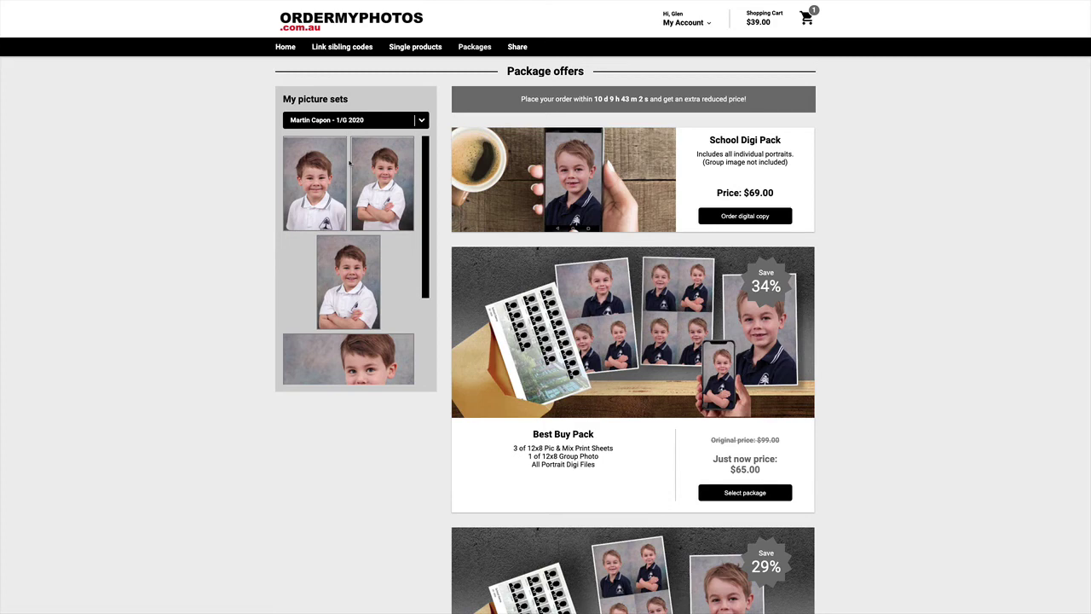
{"action": "mouse_move", "coordinate": [338, 173]}
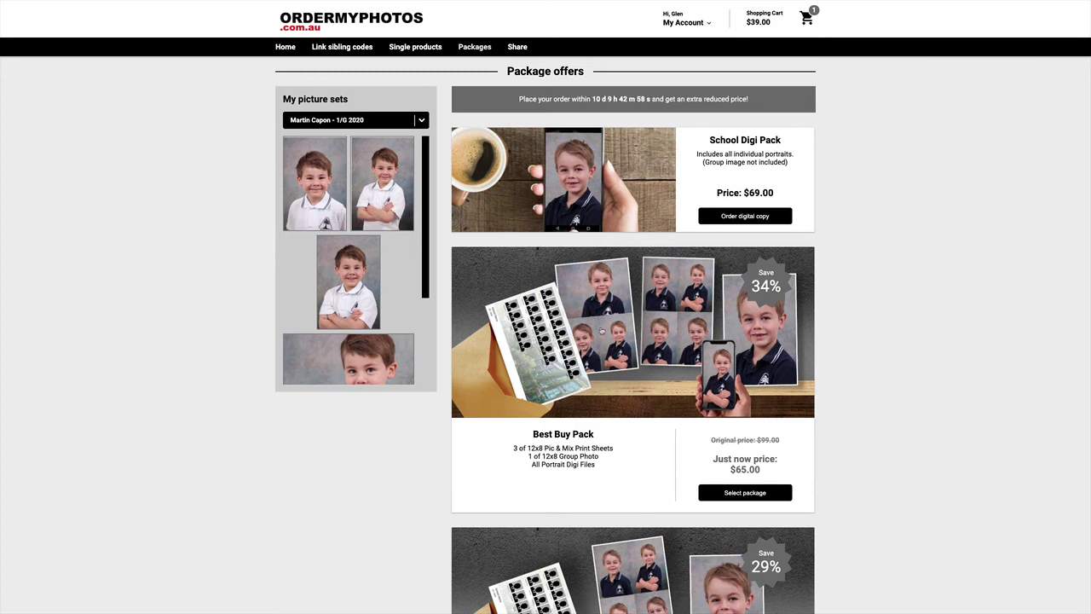
{"action": "scroll", "coordinate": [600, 332], "scroll_direction": "down", "scroll_amount": 3}
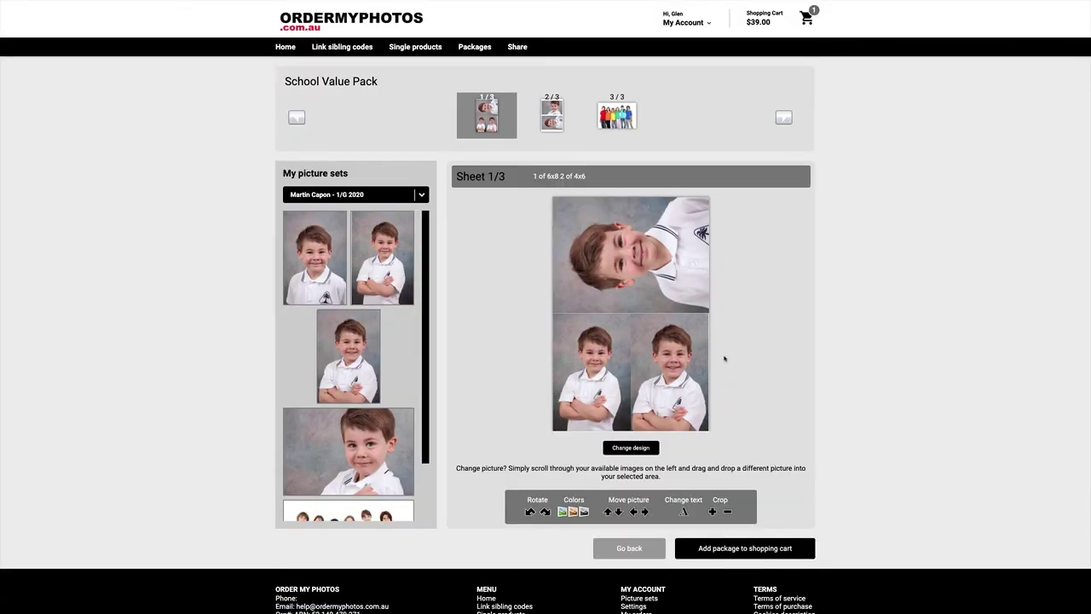
{"action": "left_click", "coordinate": [727, 554]}
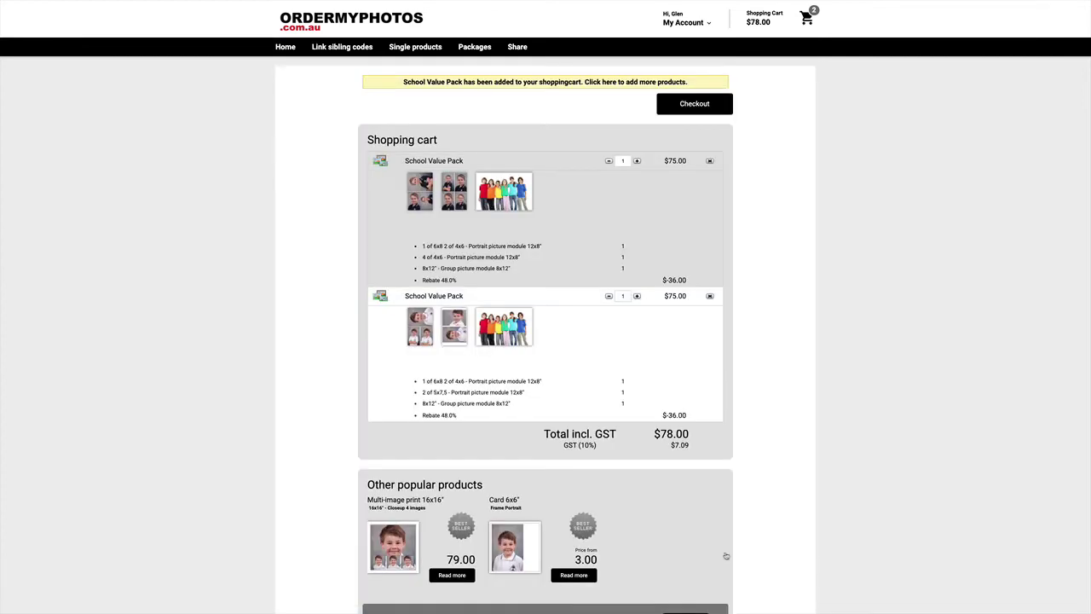
{"action": "scroll", "coordinate": [738, 534], "scroll_direction": "down", "scroll_amount": 3}
Check out with digital copies for both children, enter the mobile number, and place the $116.00 order.
{"action": "left_click", "coordinate": [706, 479]}
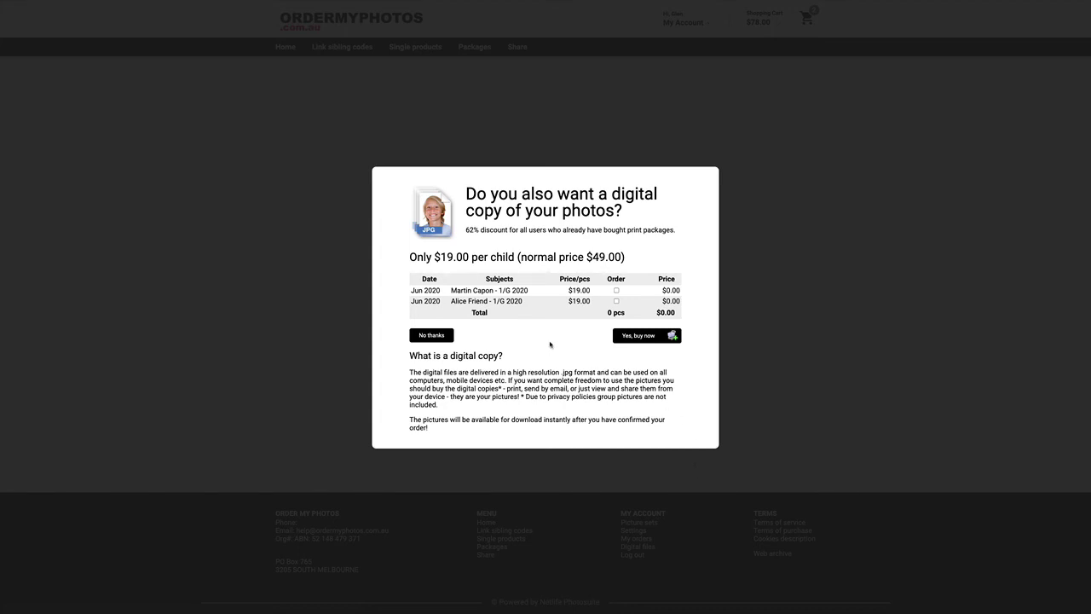
{"action": "left_click", "coordinate": [617, 290]}
{"action": "left_click", "coordinate": [616, 301]}
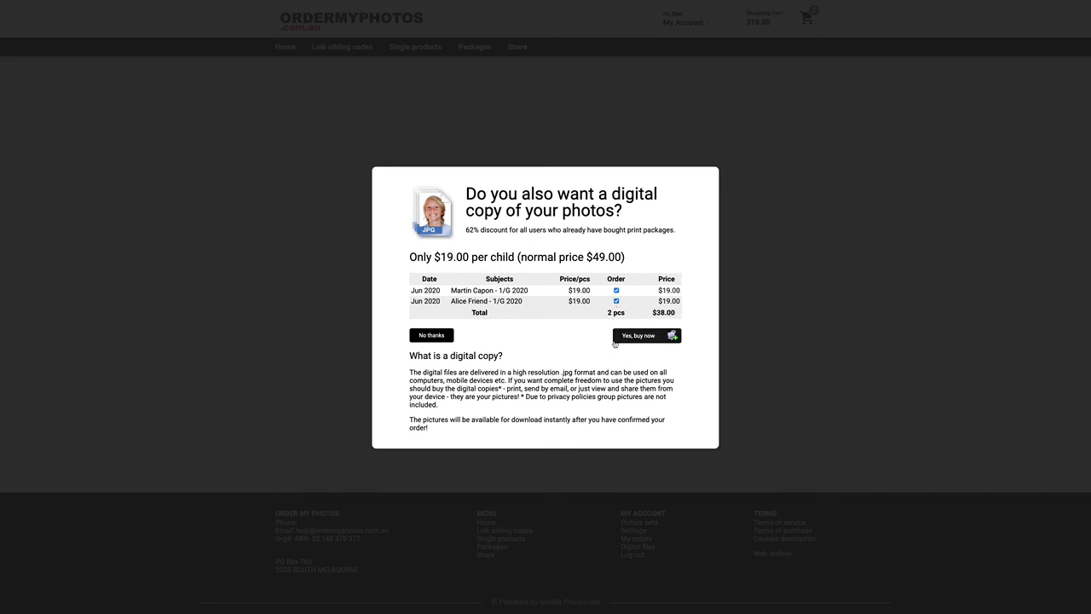
{"action": "left_click", "coordinate": [652, 338]}
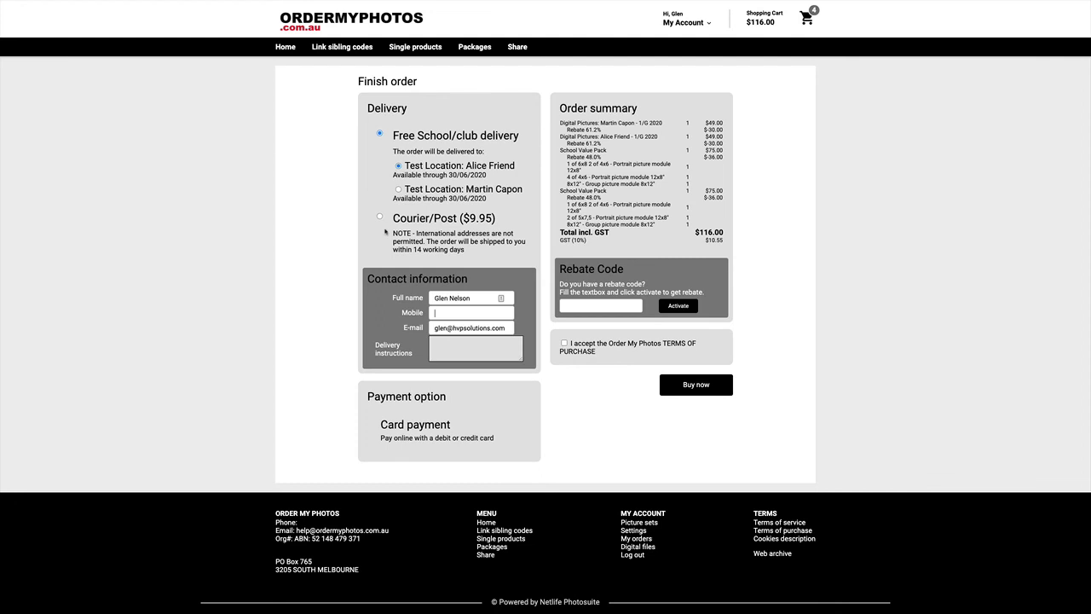
{"action": "type", "text": "1234567"}
{"action": "left_click", "coordinate": [680, 387]}
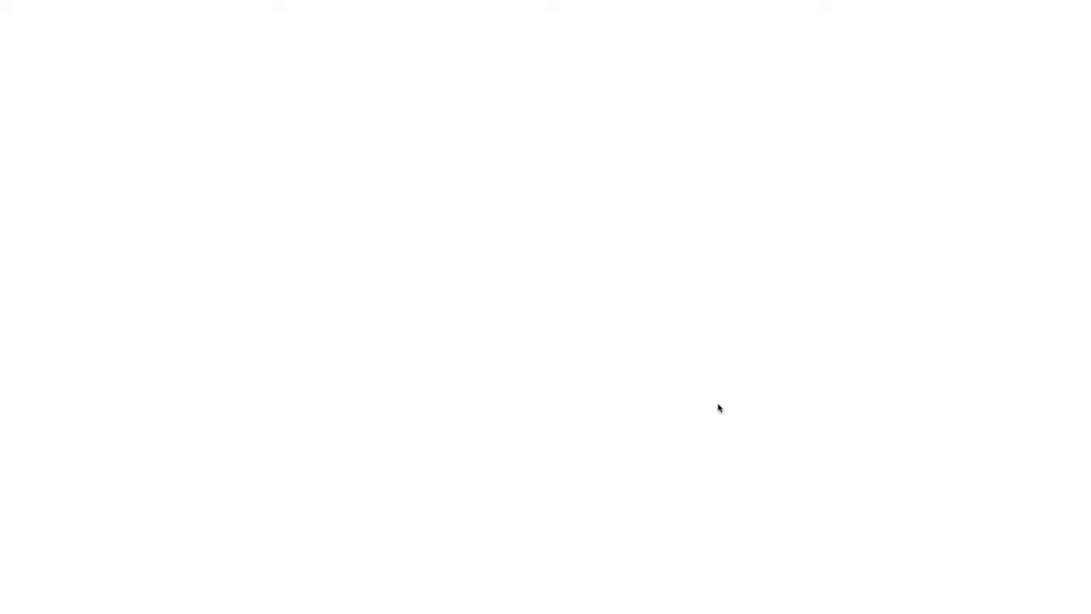